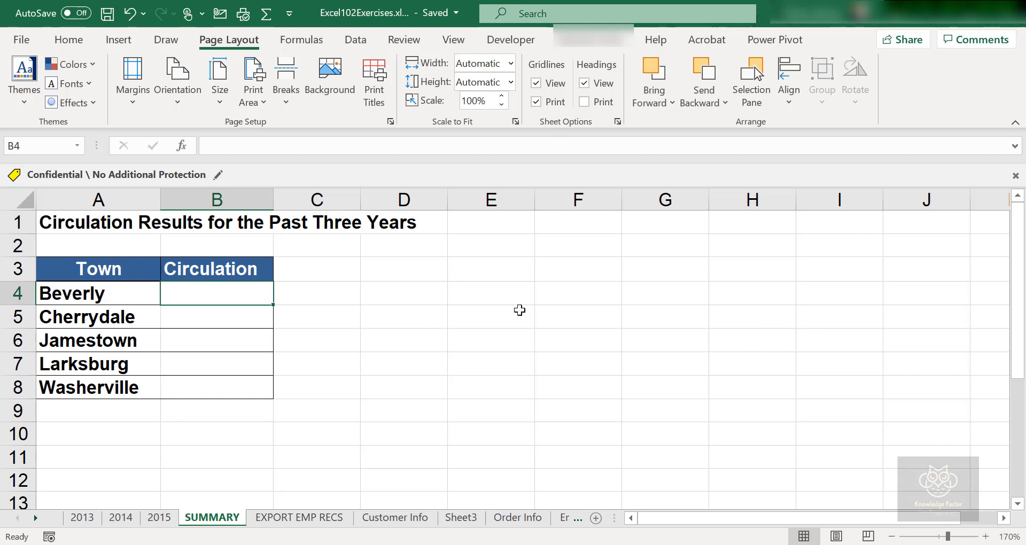
Step: Examine the circulation figures by town on the 2013, 2014 and 2015 sheets against the empty SUMMARY table
{"action": "left_click", "coordinate": [493, 333]}
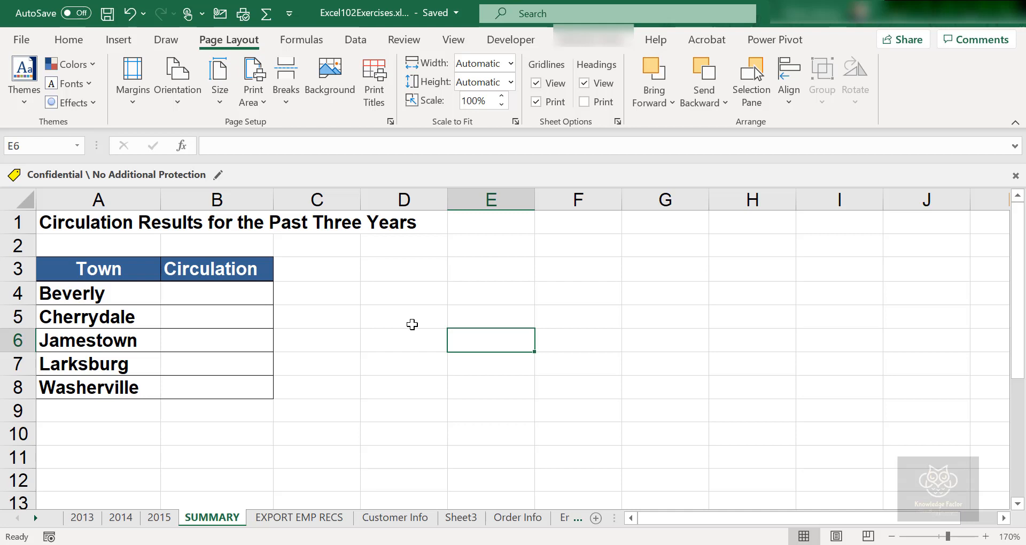
{"action": "left_click", "coordinate": [264, 348]}
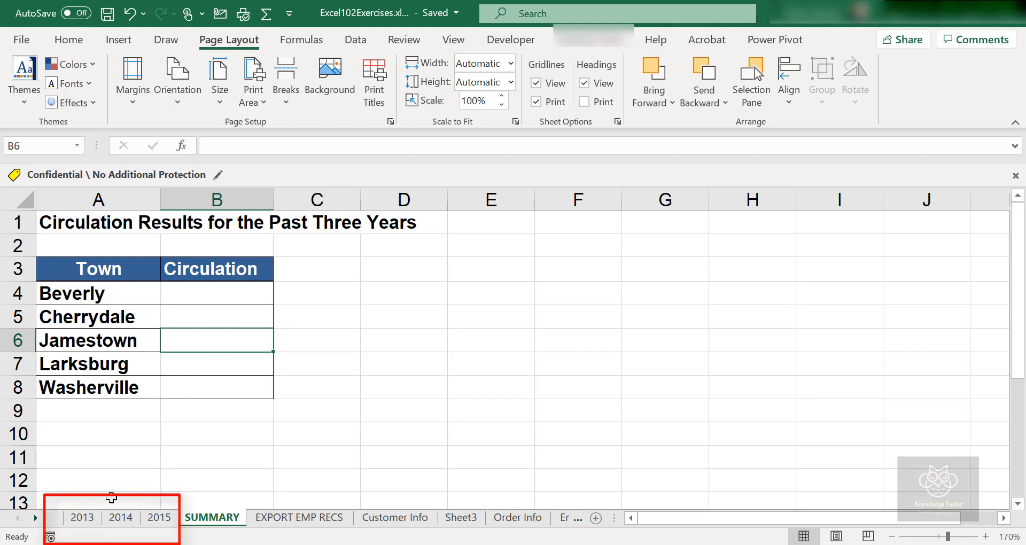
{"action": "left_click", "coordinate": [82, 517], "text": "ctrl"}
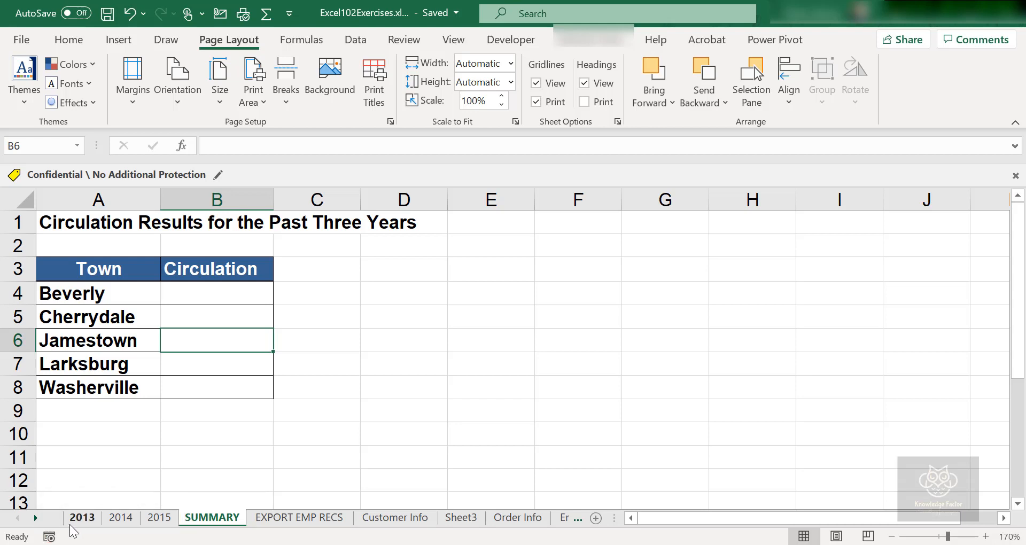
{"action": "left_click", "coordinate": [80, 518]}
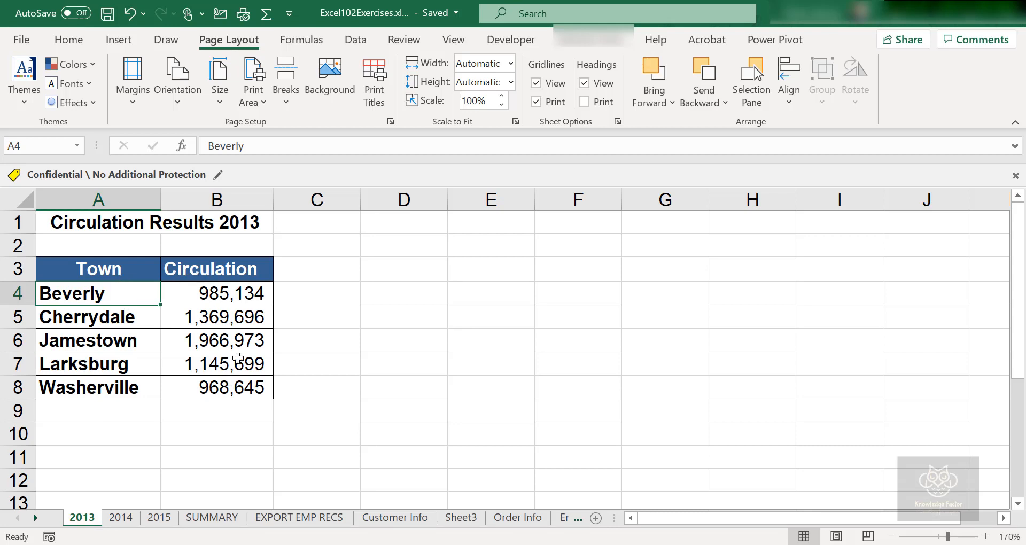
{"action": "left_click", "coordinate": [131, 523]}
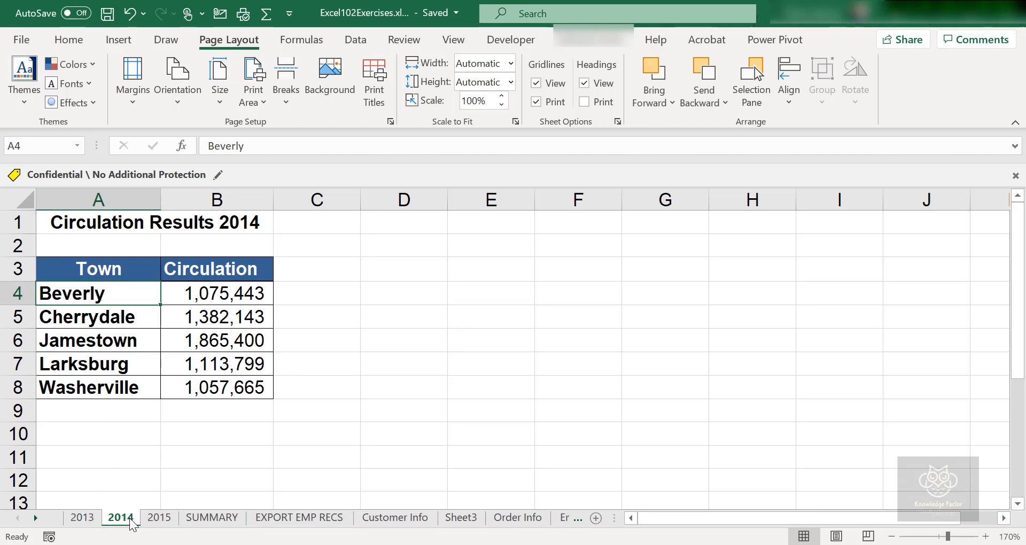
{"action": "left_click", "coordinate": [171, 516]}
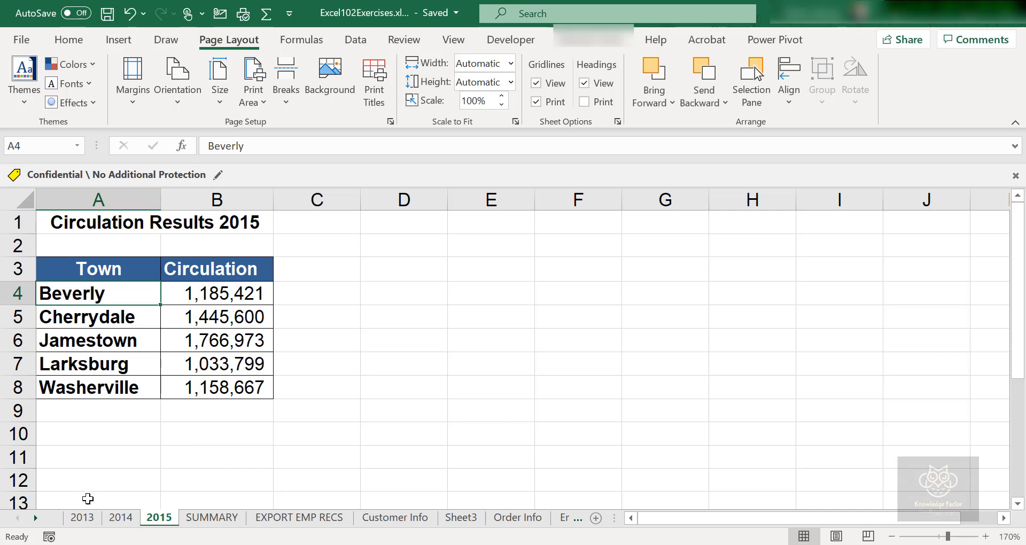
{"action": "left_click", "coordinate": [121, 518]}
{"action": "left_click", "coordinate": [89, 519]}
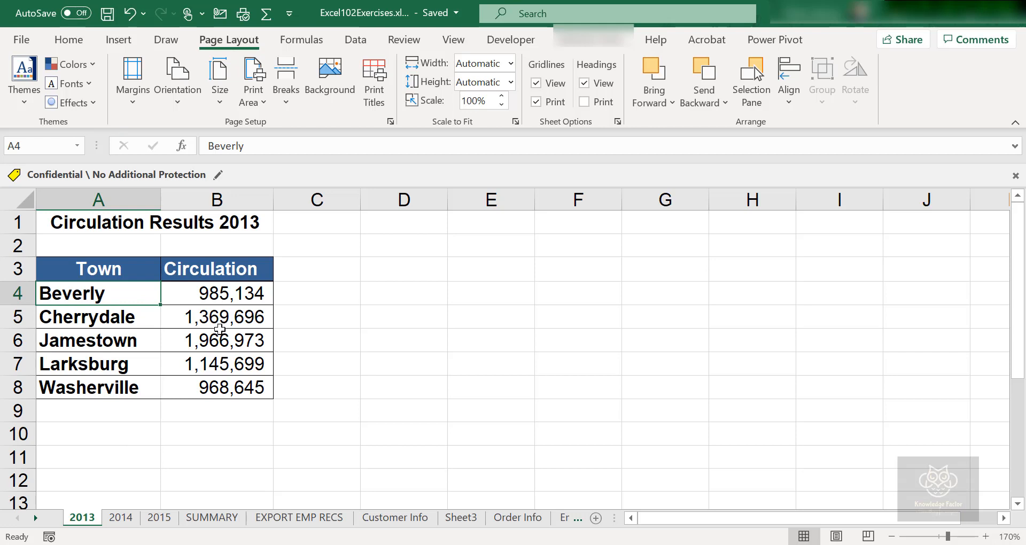
Step: In cell B4 of the SUMMARY sheet, total Beverly's circulation across the yearly sheets with ='2013'!B4+'2014'!B4+'2015'!B4
{"action": "left_click", "coordinate": [212, 517]}
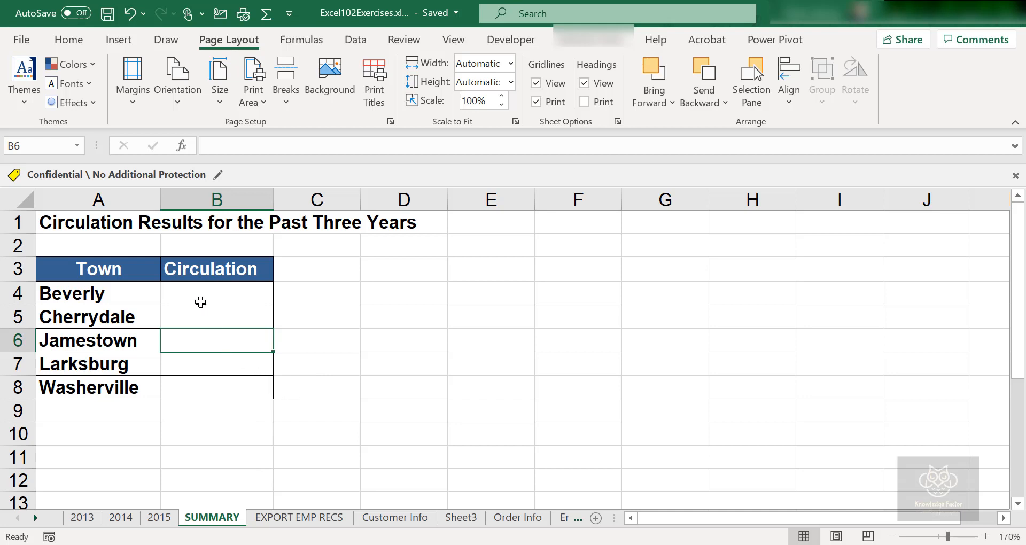
{"action": "left_click", "coordinate": [200, 300]}
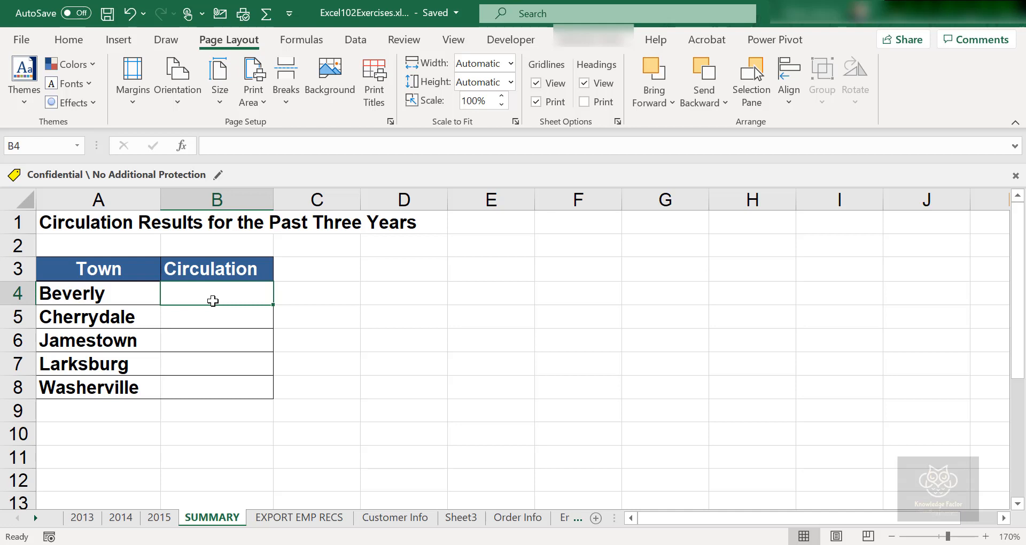
{"action": "type", "text": "="}
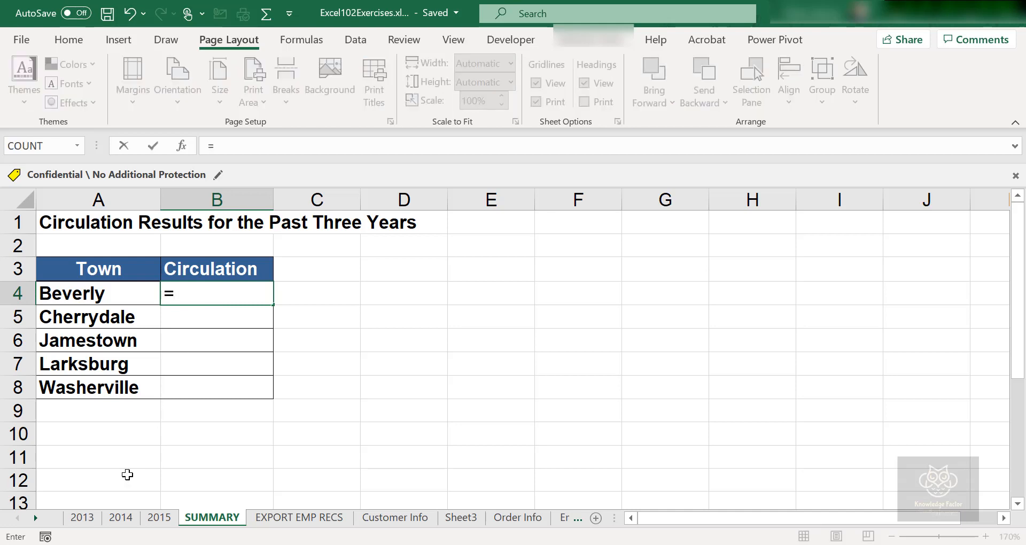
{"action": "left_click", "coordinate": [83, 518]}
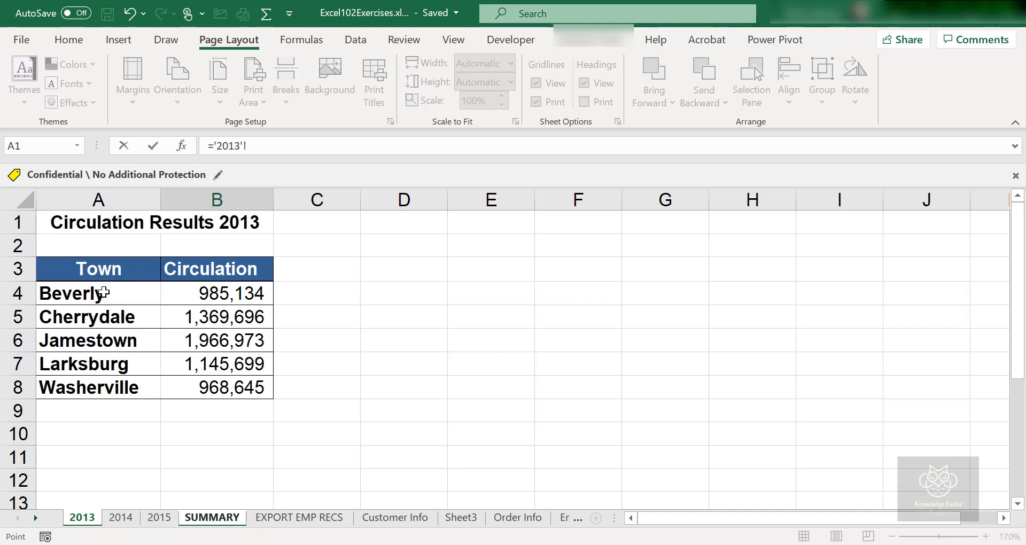
{"action": "left_click", "coordinate": [220, 297]}
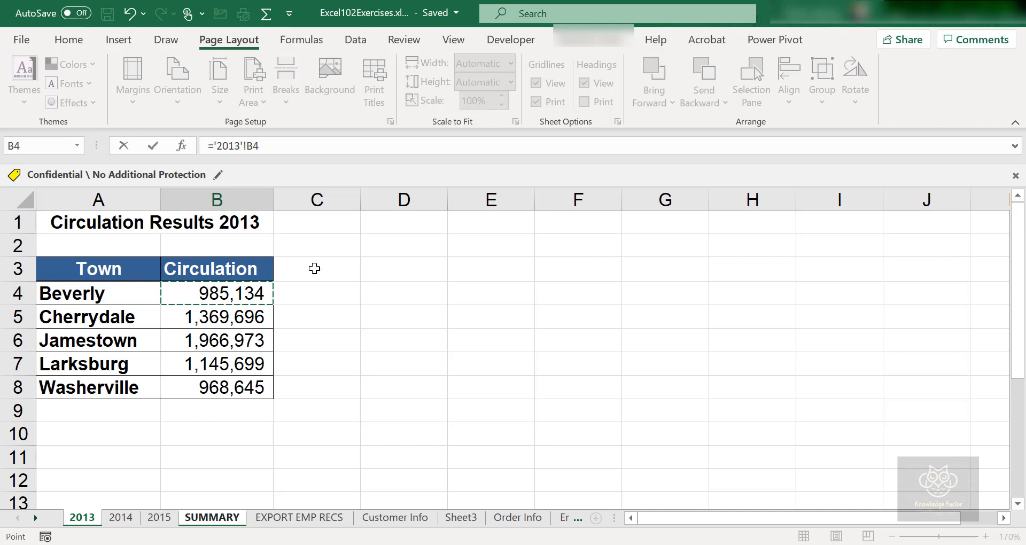
{"action": "left_click", "coordinate": [281, 151]}
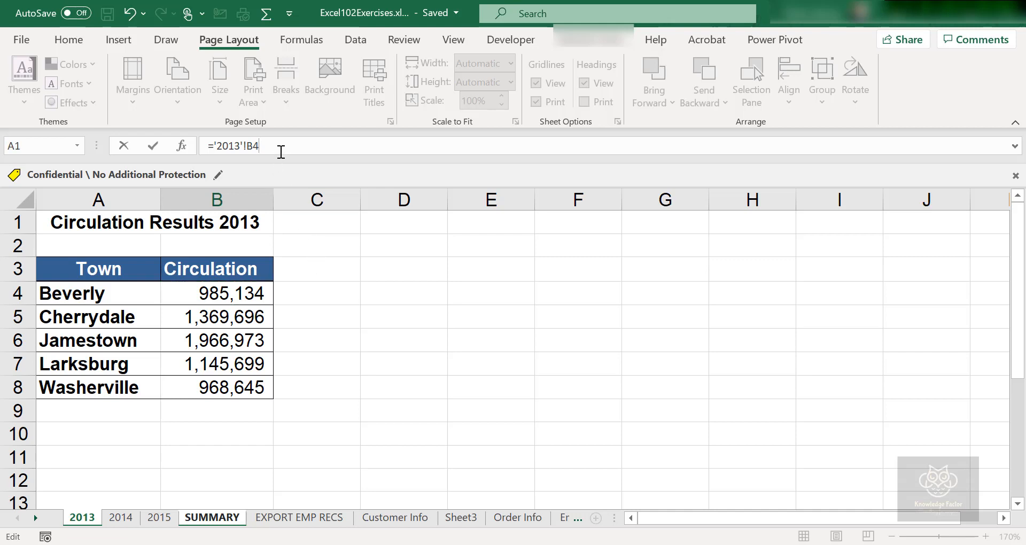
{"action": "type", "text": "+"}
{"action": "left_click", "coordinate": [121, 518]}
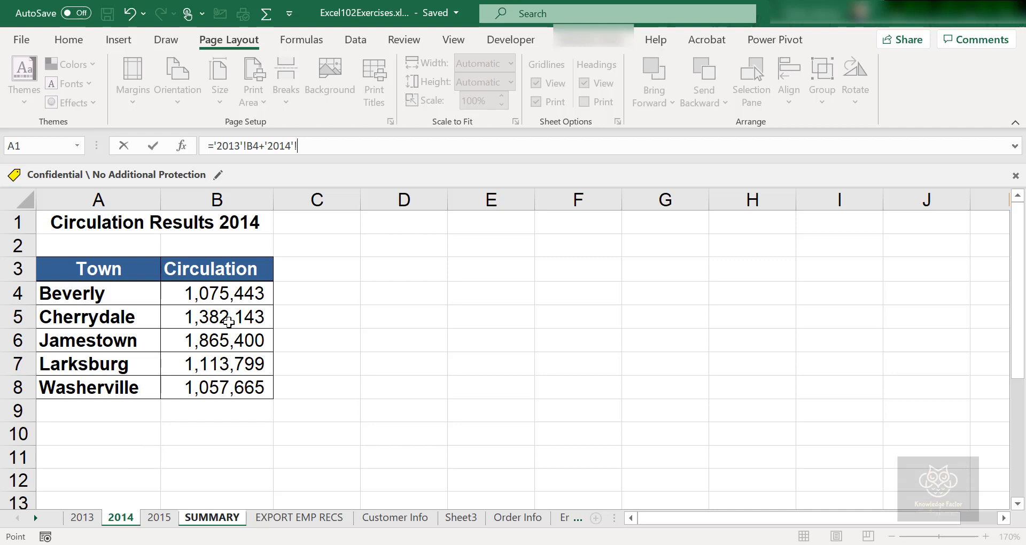
{"action": "left_click", "coordinate": [243, 296]}
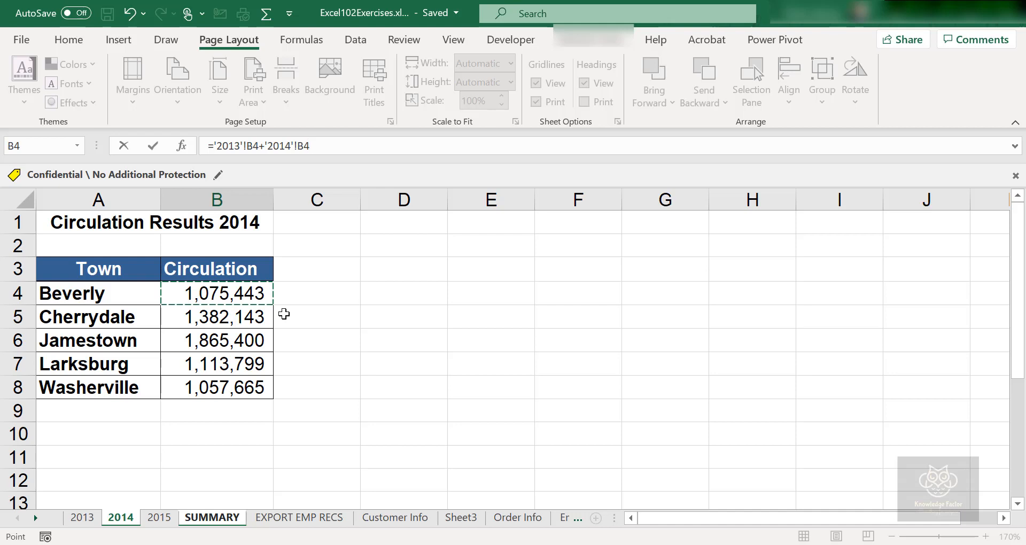
{"action": "type", "text": "+"}
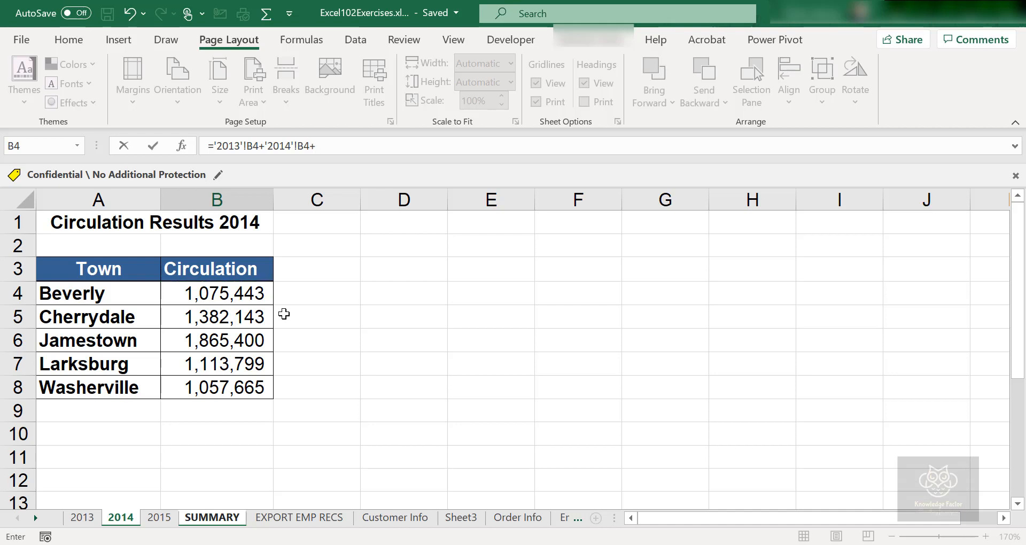
{"action": "left_click", "coordinate": [160, 519]}
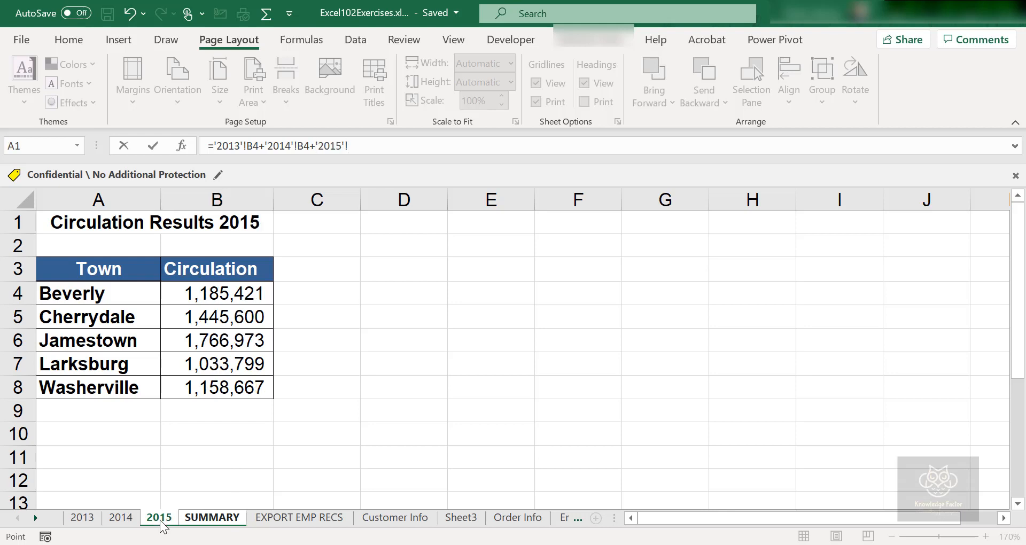
{"action": "left_click", "coordinate": [247, 296]}
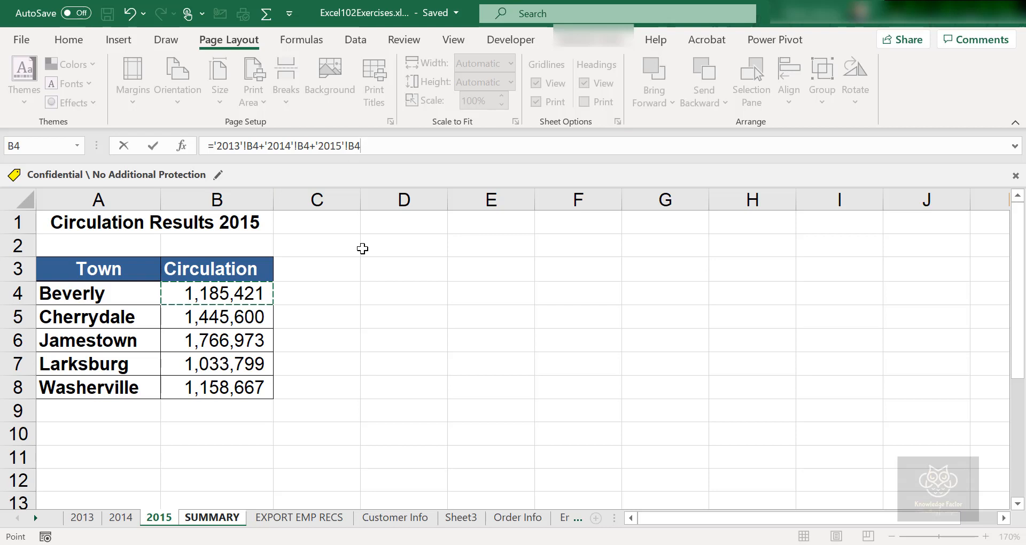
{"action": "key", "text": "Return"}
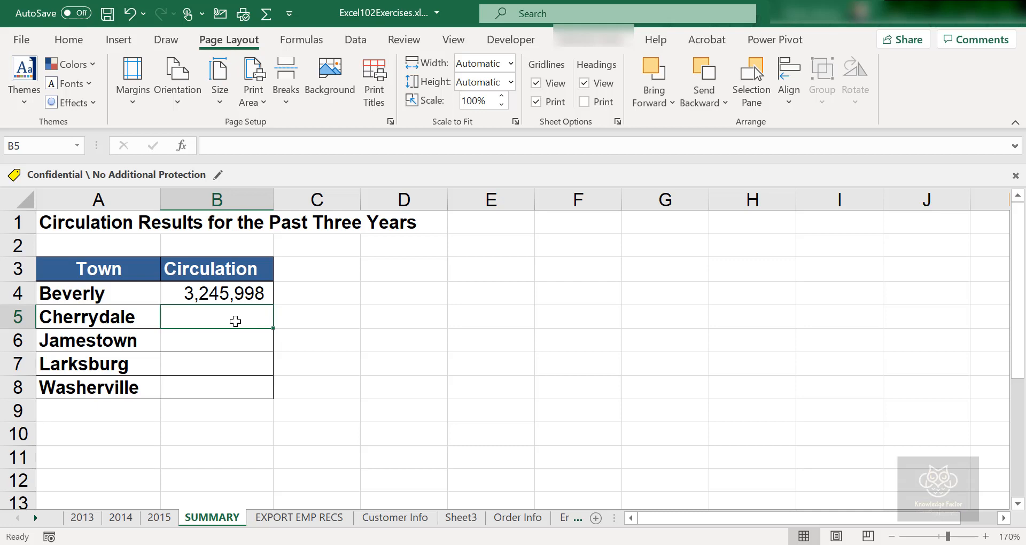
Step: Total Cherrydale's circulation in SUMMARY cell B5 with ='2013'!B5+'2014'!B5+'2015'!B5, and reselect that cell
{"action": "type", "text": "="}
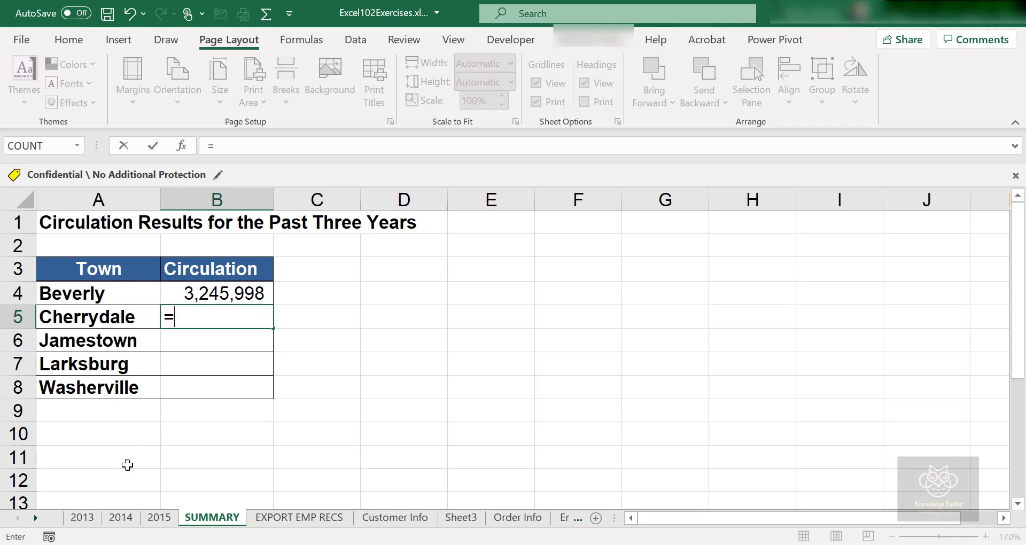
{"action": "left_click", "coordinate": [92, 521]}
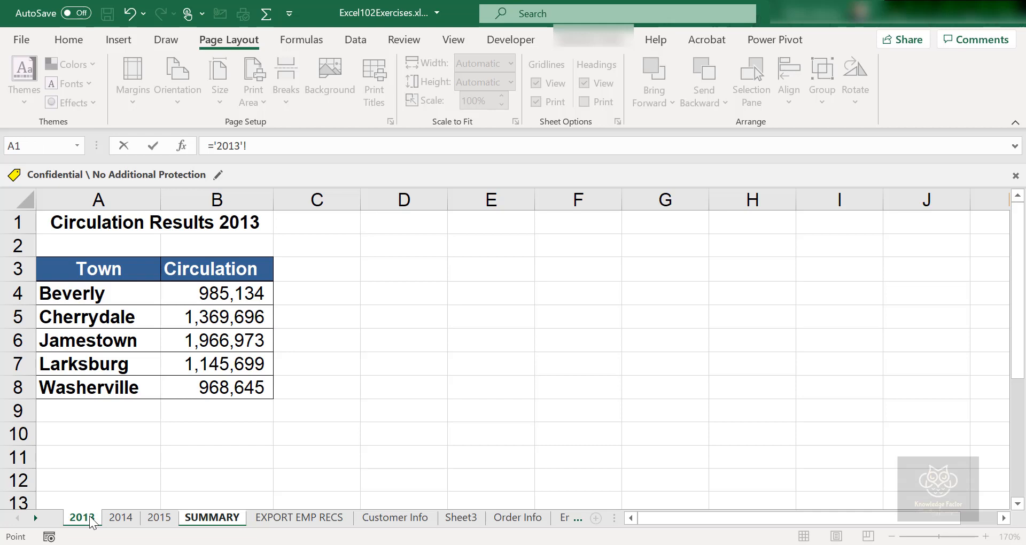
{"action": "left_click", "coordinate": [210, 320]}
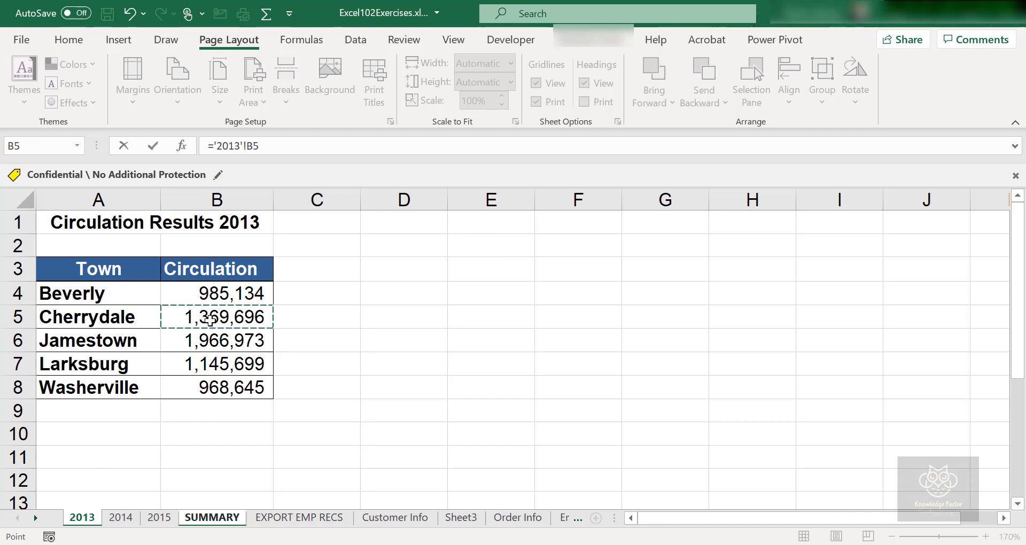
{"action": "type", "text": "+"}
{"action": "left_click", "coordinate": [126, 520]}
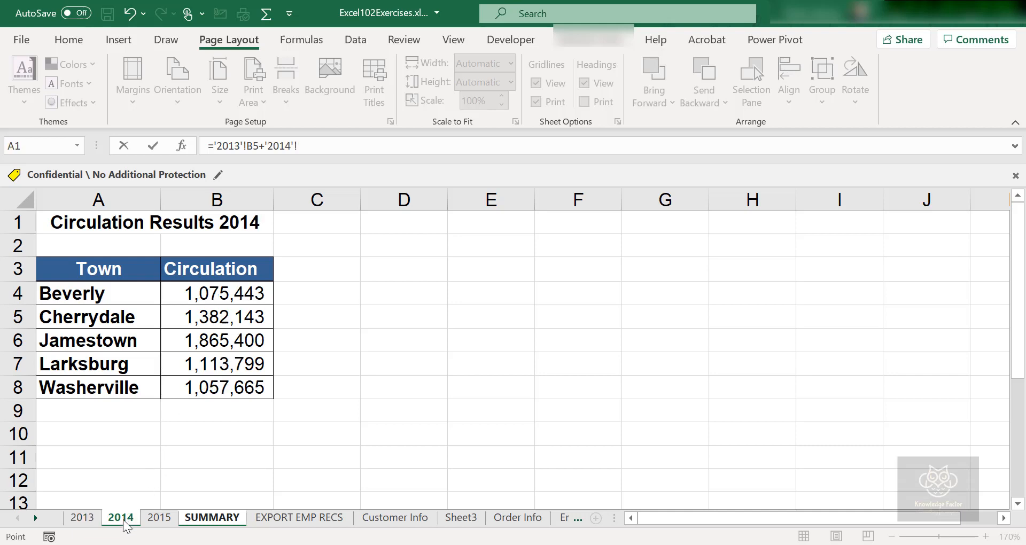
{"action": "left_click", "coordinate": [227, 321]}
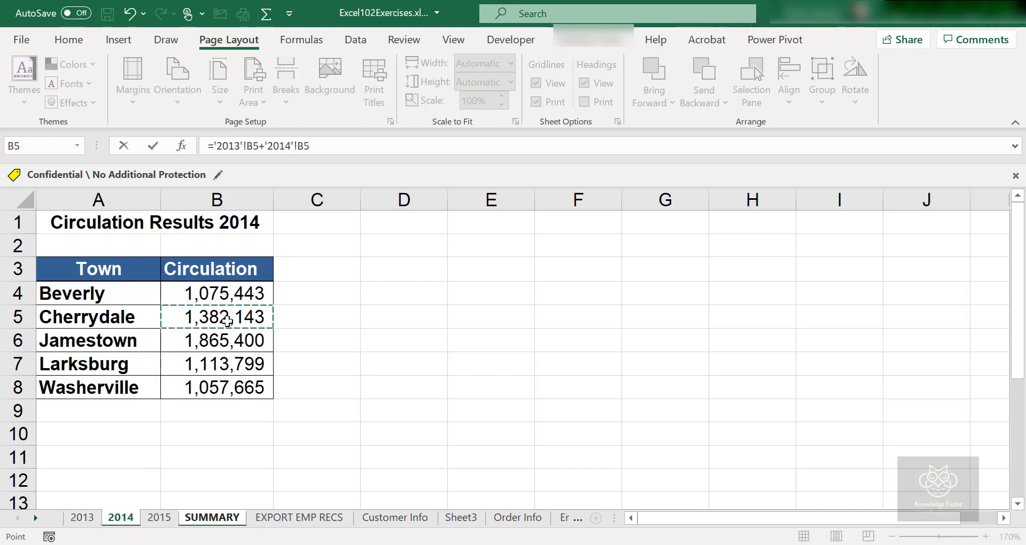
{"action": "type", "text": "+"}
{"action": "left_click", "coordinate": [169, 519]}
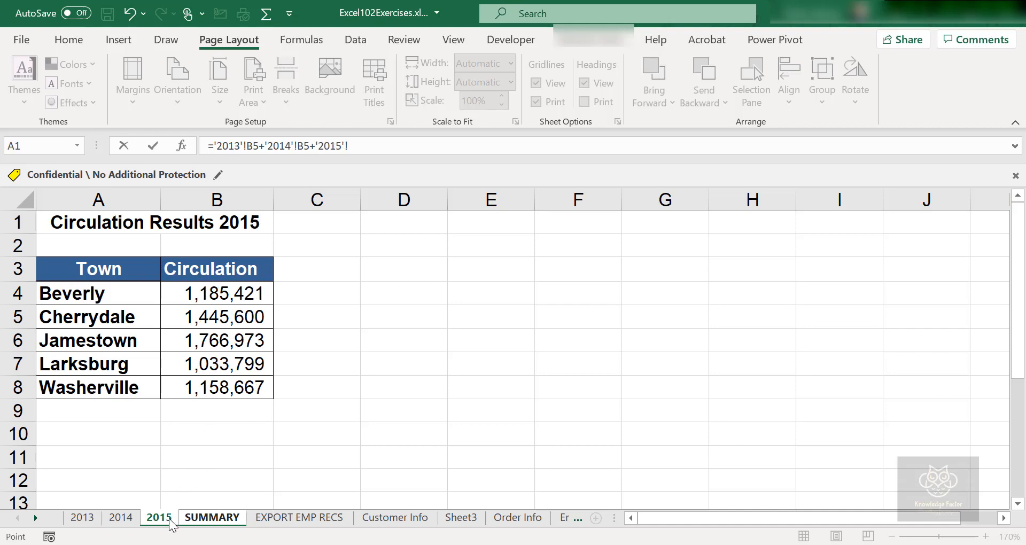
{"action": "left_click", "coordinate": [214, 323]}
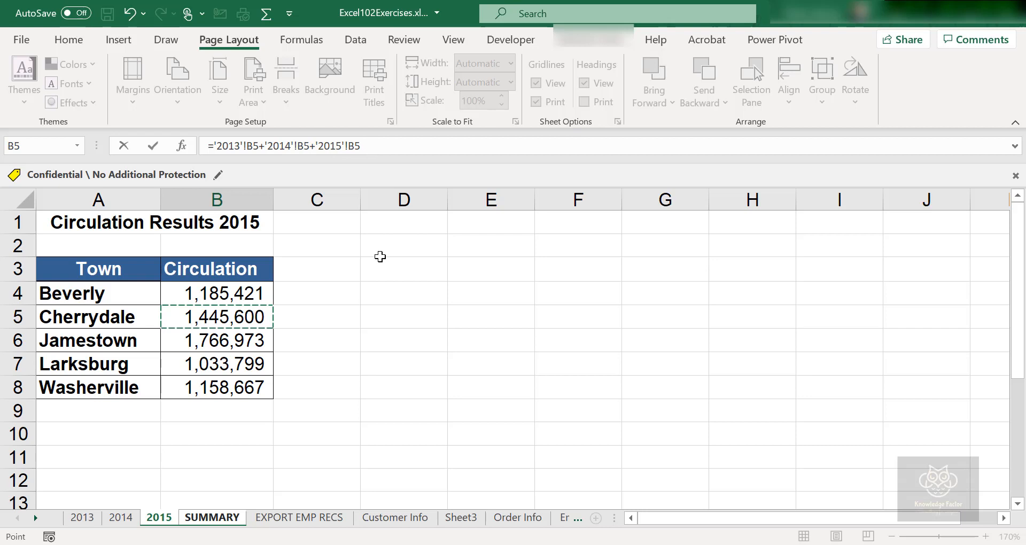
{"action": "key", "text": "Return"}
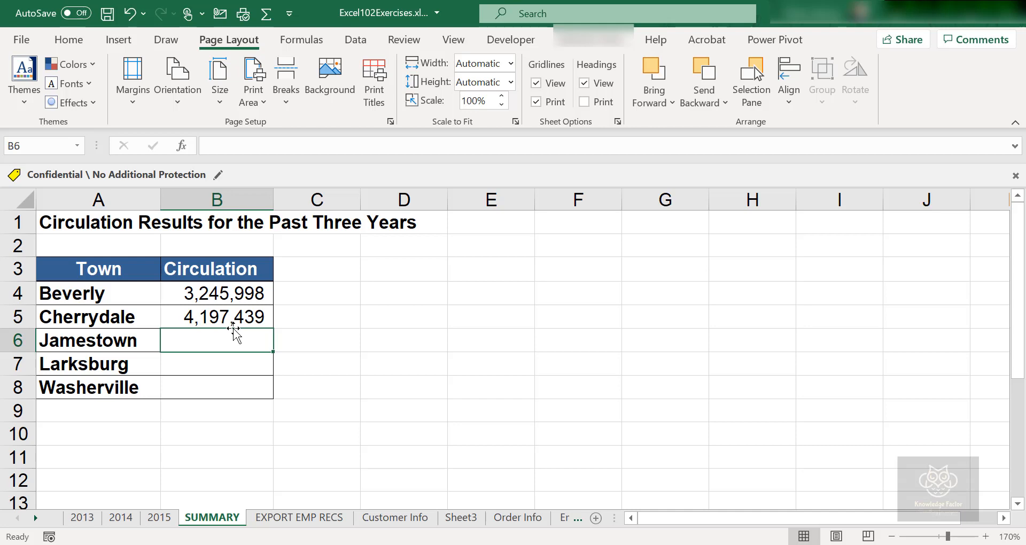
{"action": "left_click", "coordinate": [251, 321]}
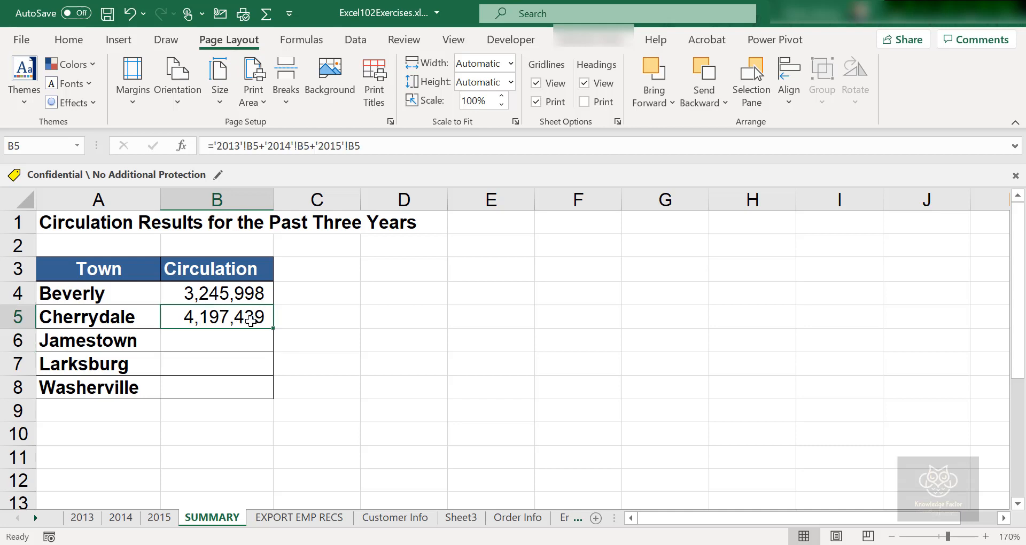